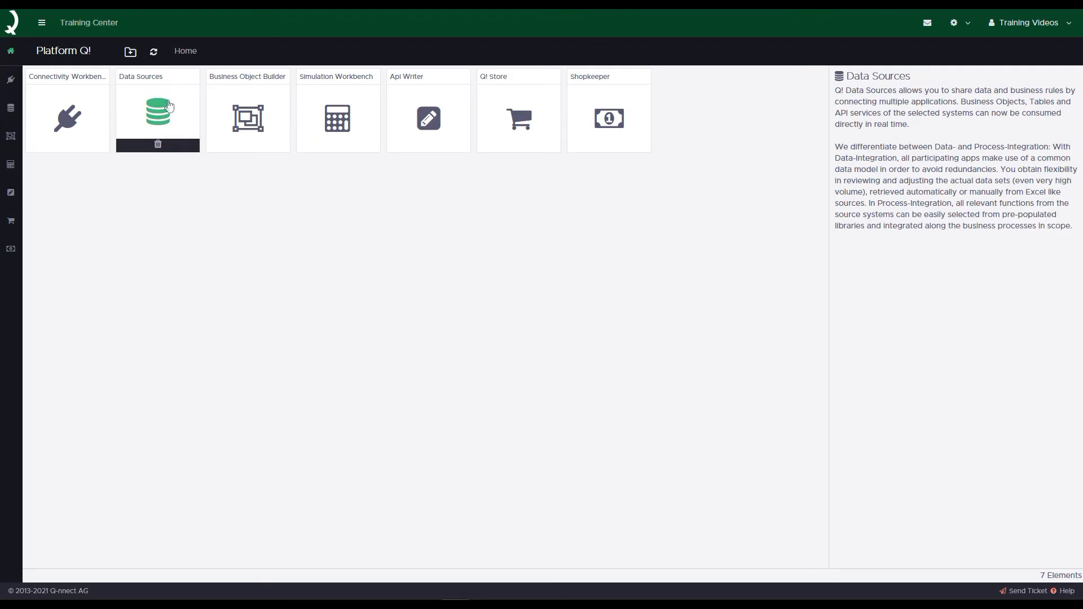
Step: Start a new data source in Data Sources and select the SAP ERP Cost Center API GetList1 under Controlling
left_click(168, 101)
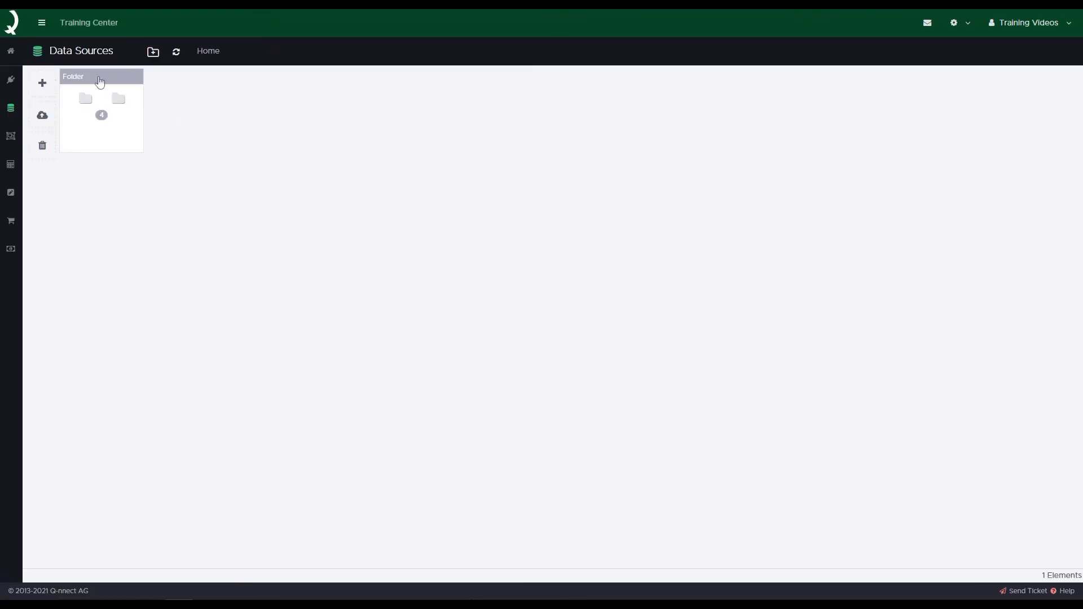
left_click(42, 84)
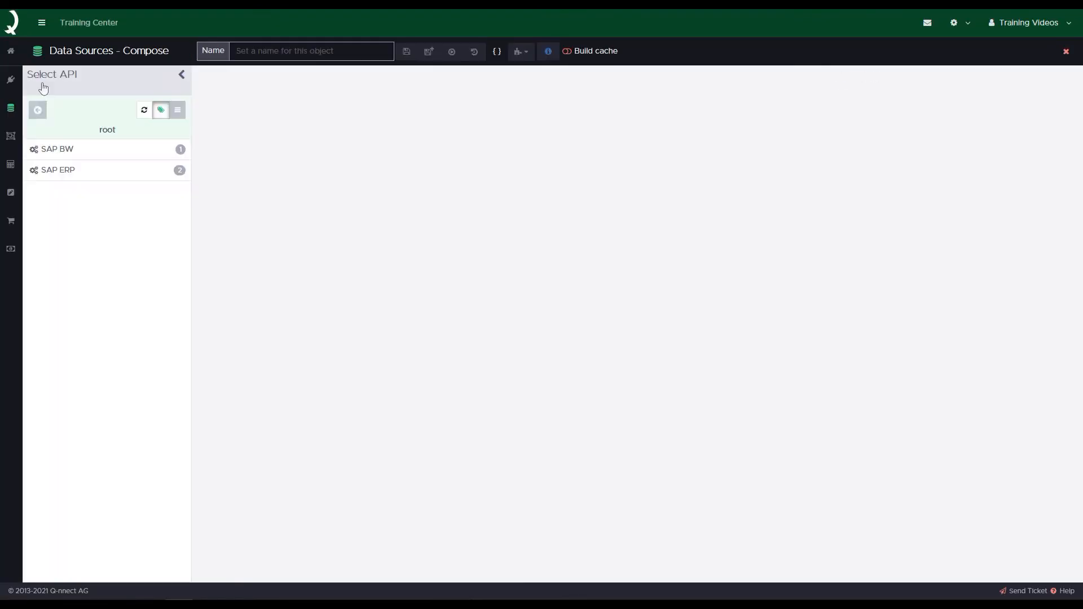
left_click(94, 179)
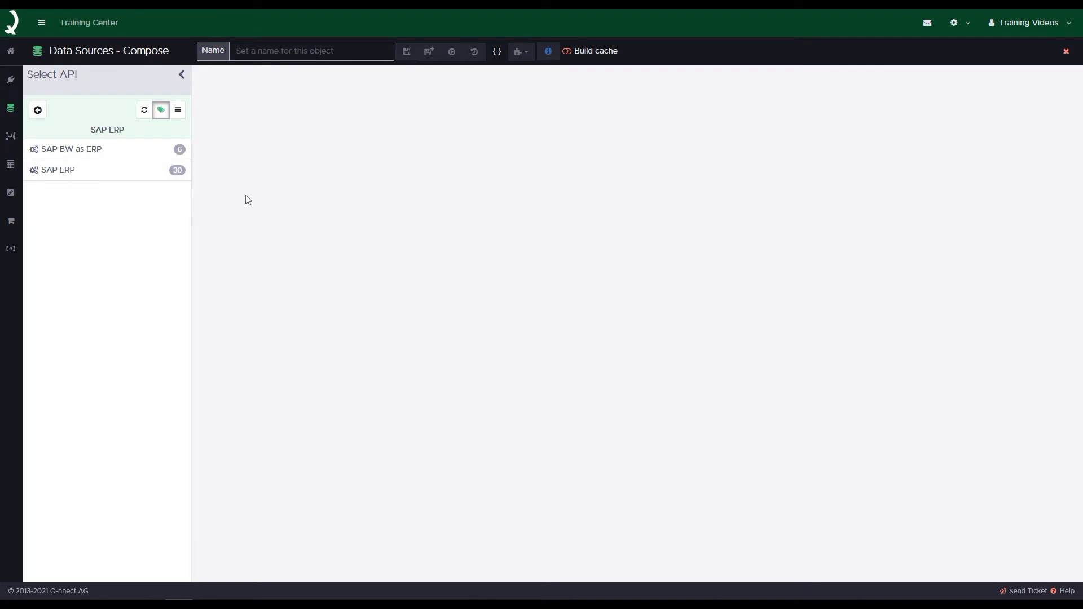
left_click(95, 184)
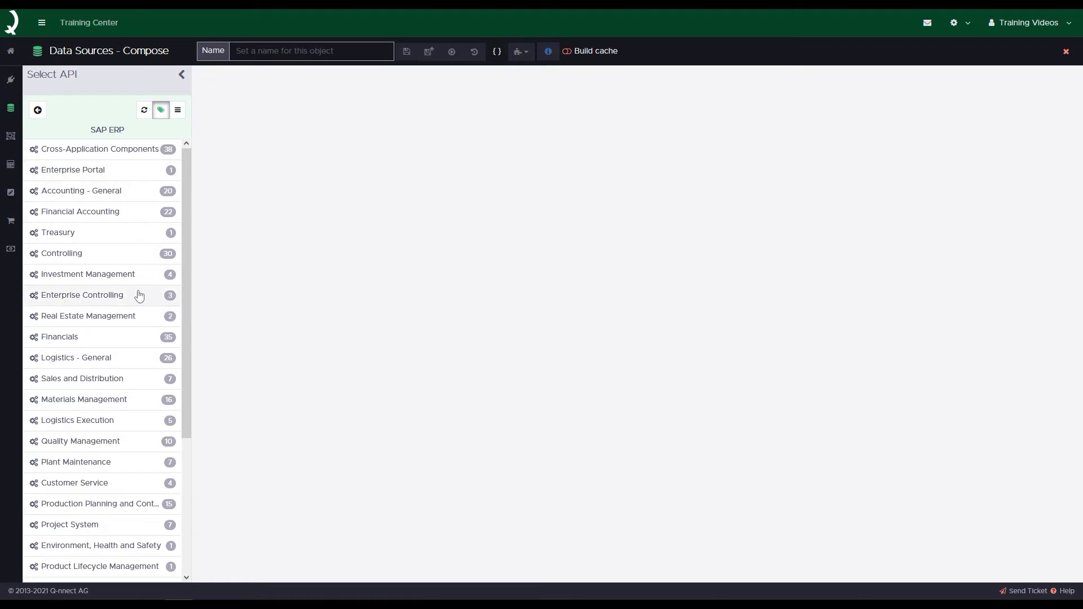
left_click(102, 255)
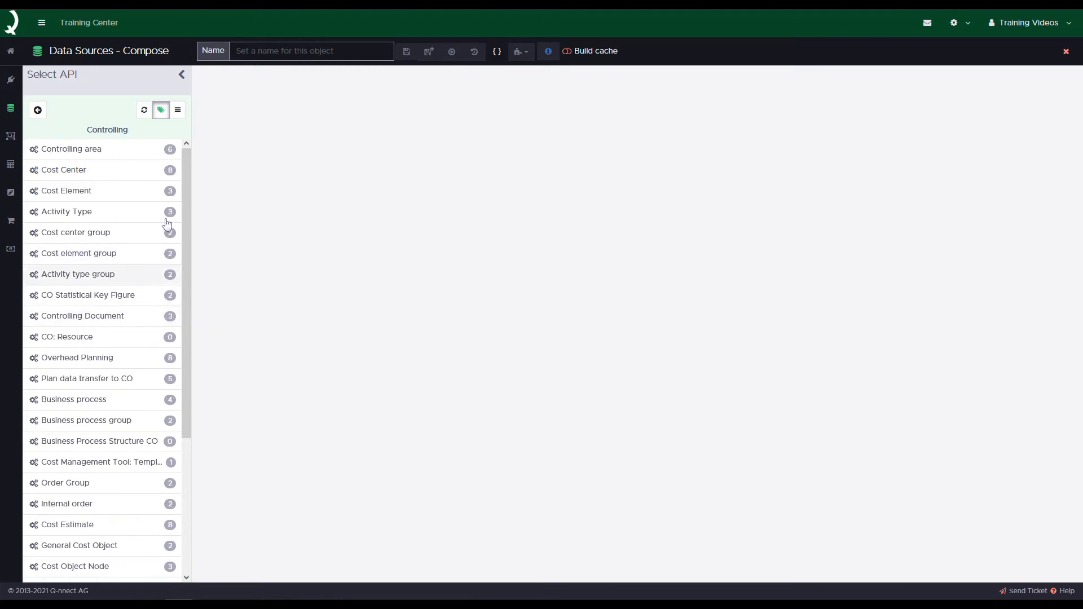
left_click(123, 172)
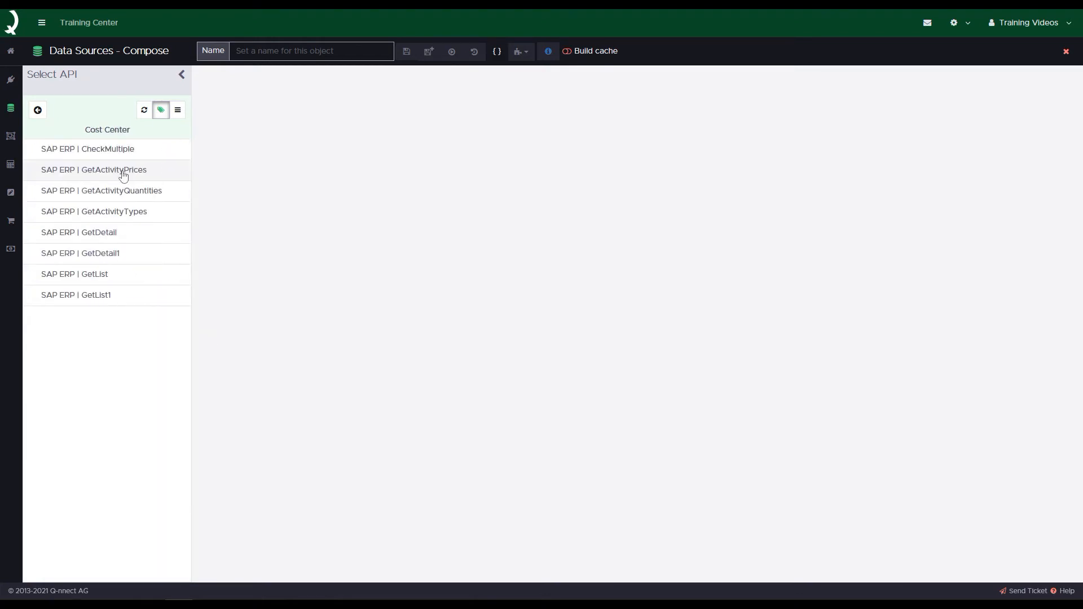
left_click(133, 303)
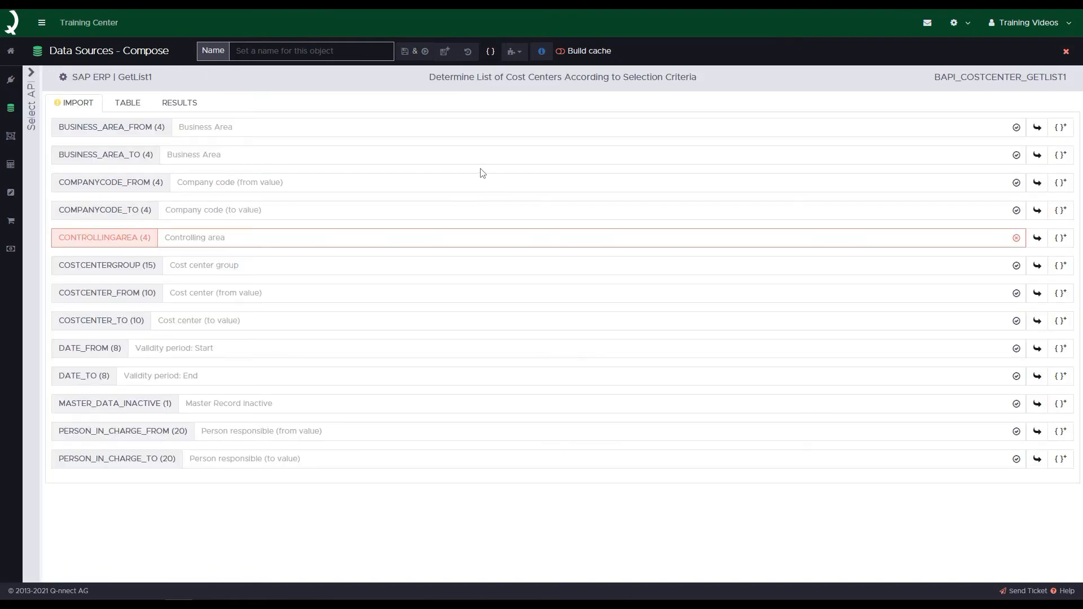
Step: Set the CONTROLLINGAREA import parameter to 1000 and show the available result sets
left_click_drag(932, 78, 1070, 79)
left_click(1072, 96)
type("1000")
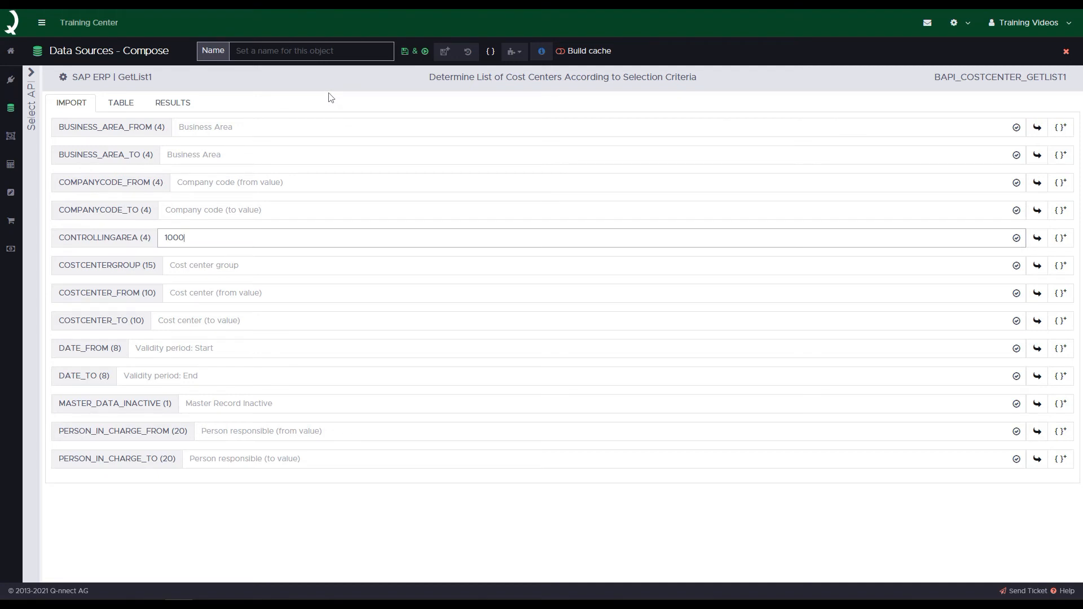
left_click(190, 106)
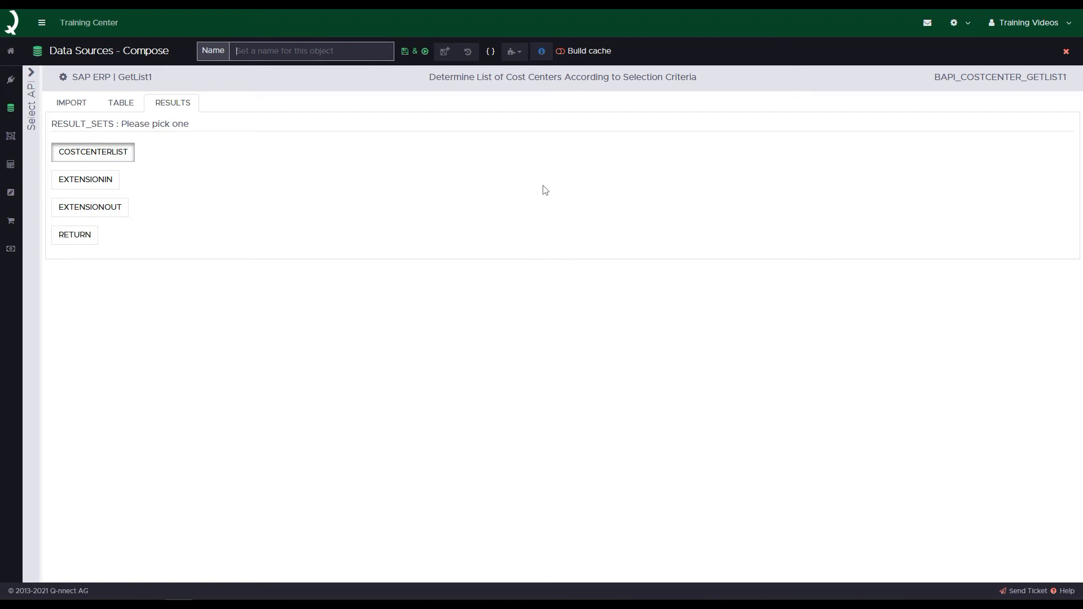
Step: Name the data source "COST AREA 1000 - Cost Center", then save and execute it
type("COST AREA 1000 - Cost Center")
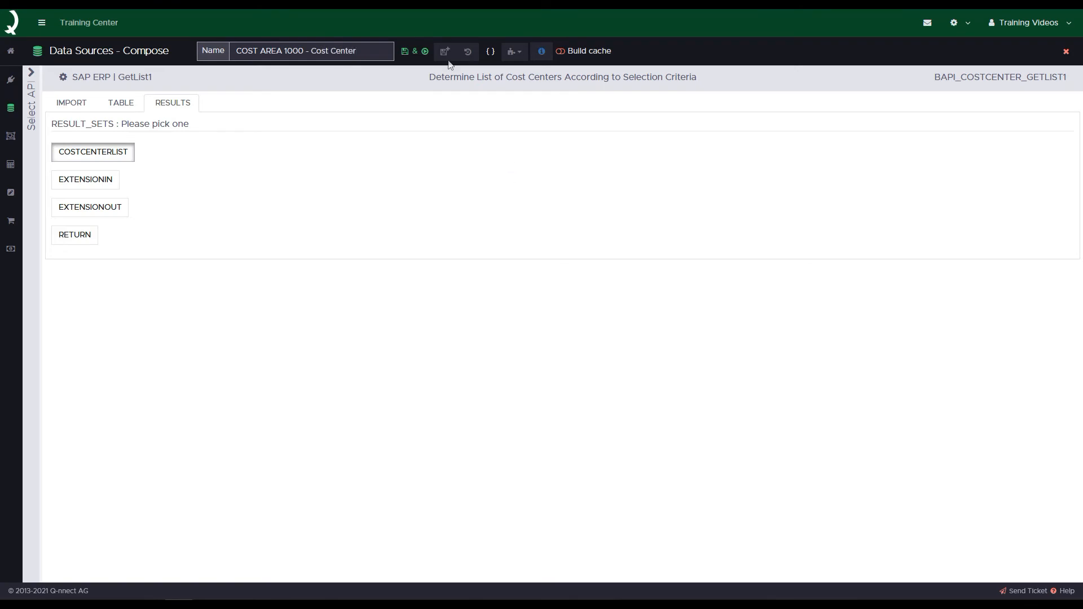
left_click(419, 56)
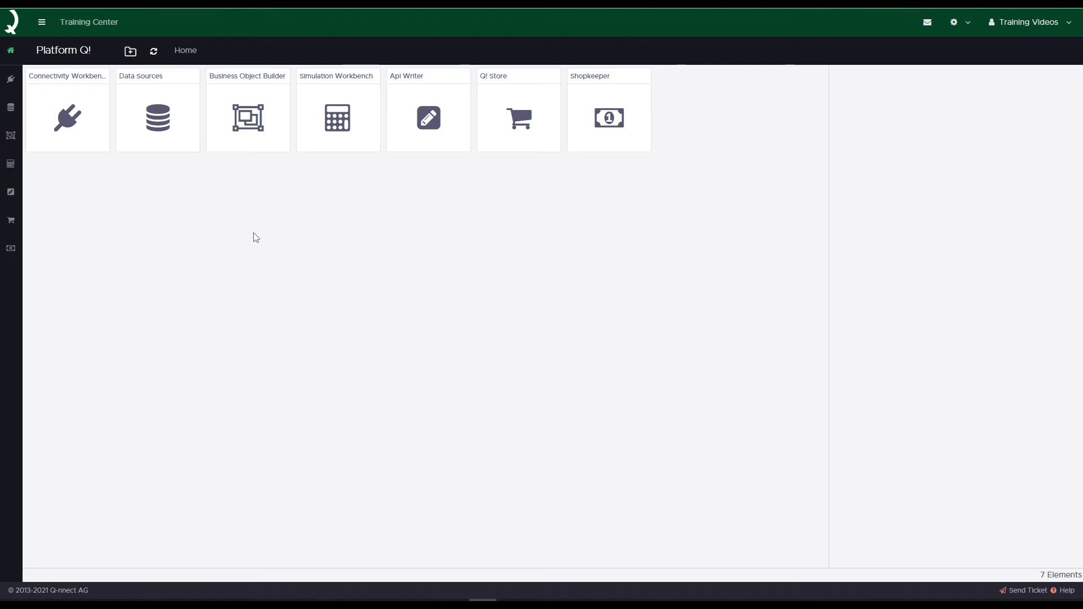
Step: Return to the Data Sources application and start composing another data source
mouse_move(166, 110)
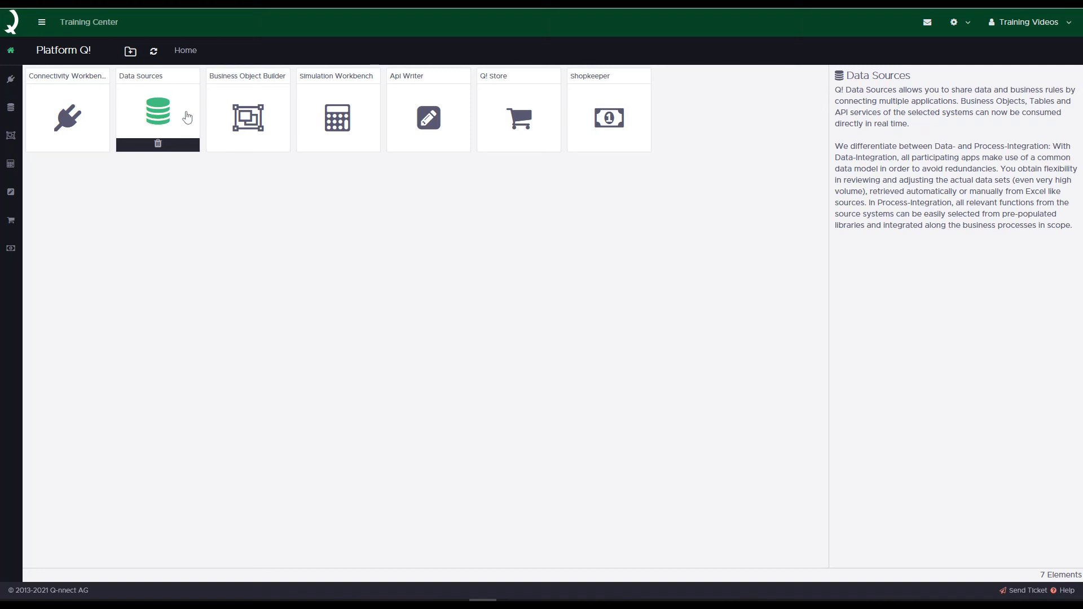
left_click(186, 116)
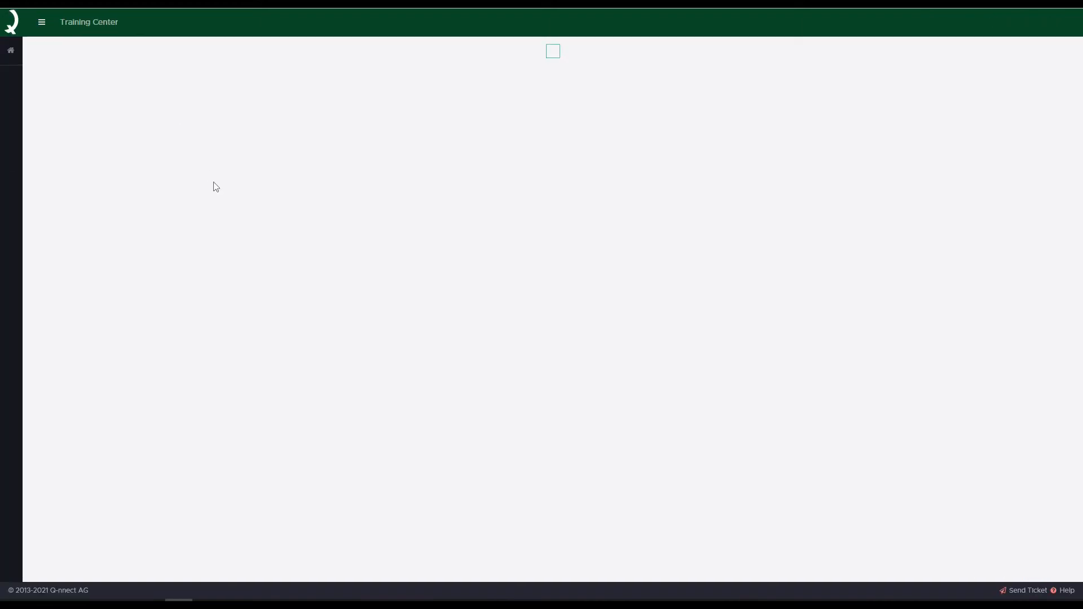
left_click(101, 122)
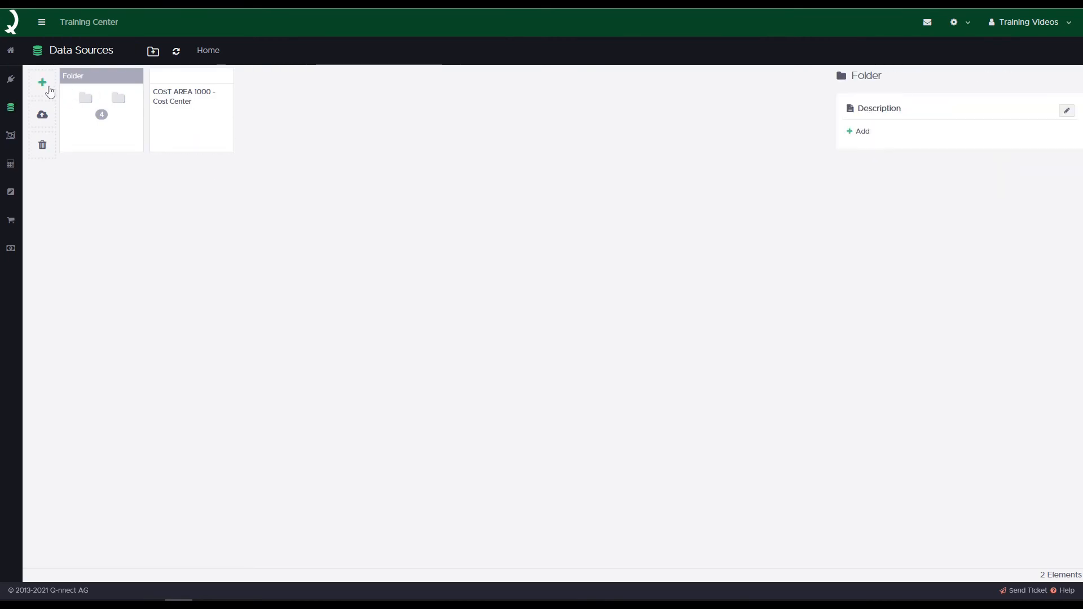
left_click(49, 89)
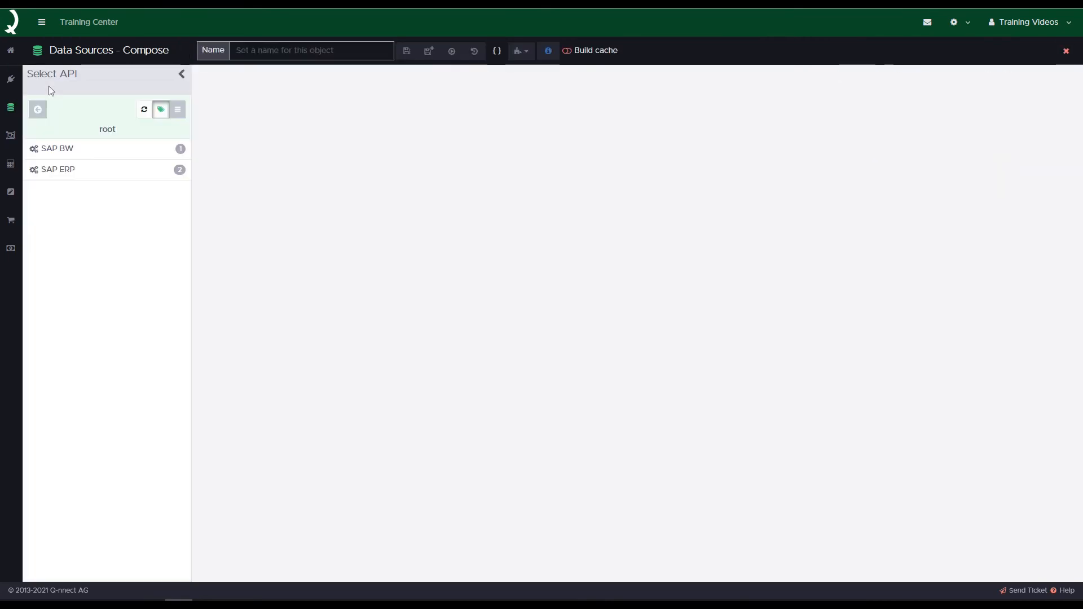
Step: Select the SAP ERP Remote Function Calls API from the Rfc group under Basic RFC
left_click(88, 175)
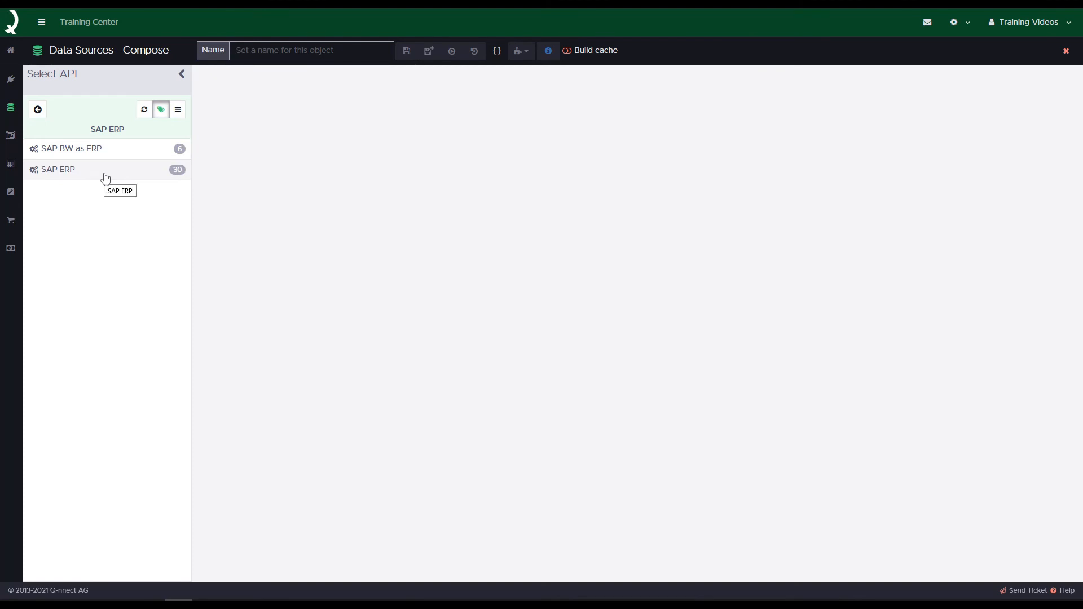
left_click(105, 178)
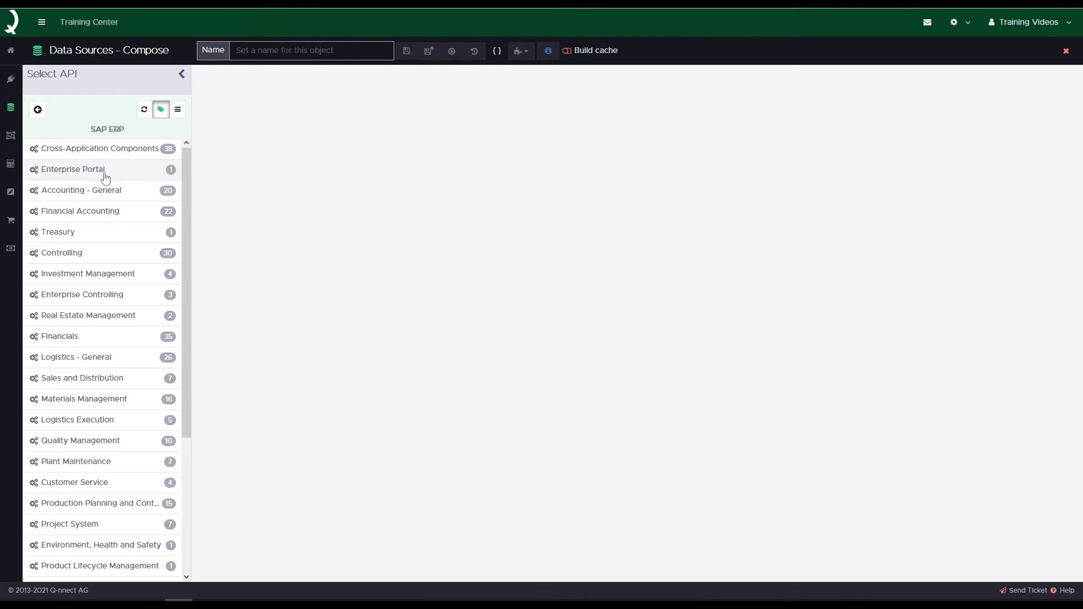
scroll(96, 260, "down", 1)
scroll(99, 265, "down", 3)
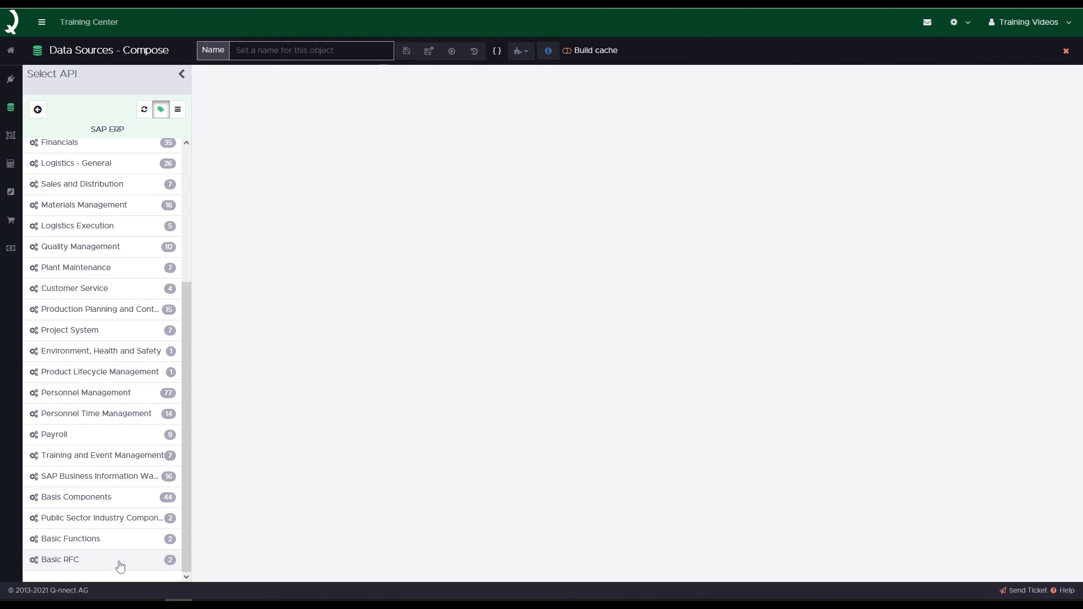
left_click(120, 561)
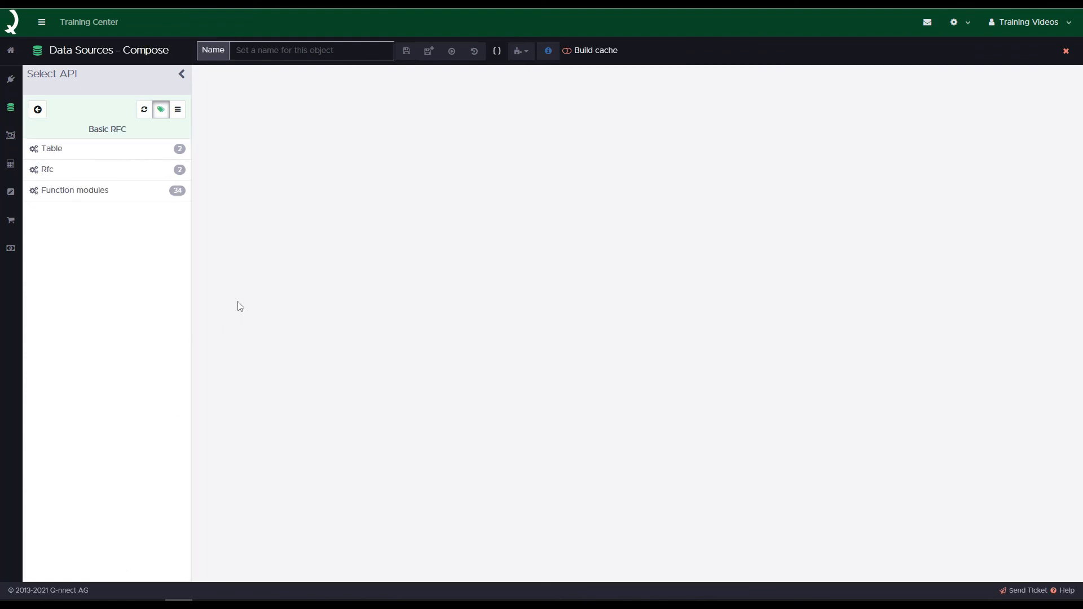
left_click(90, 177)
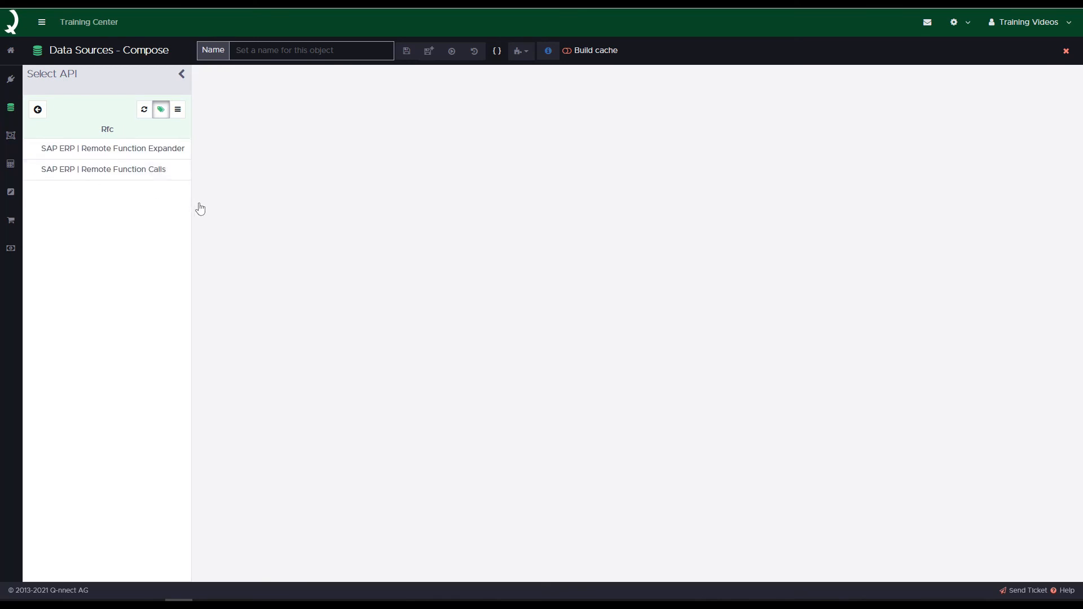
left_click(142, 172)
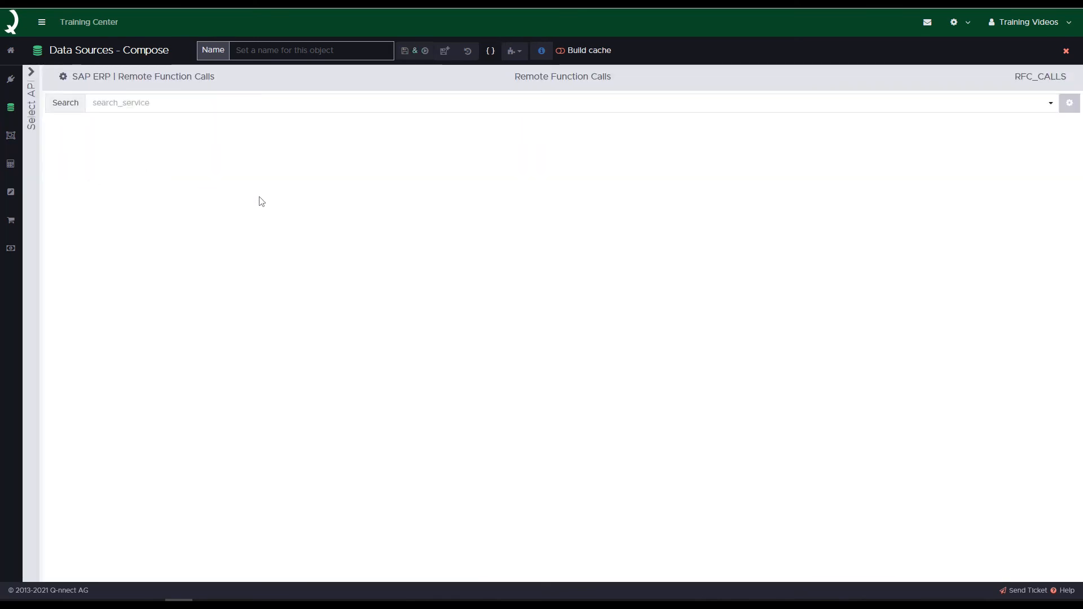
Step: Search for and load the service BAPI_COSTCENTER_GETLIST1, and set its CONTROLLINGAREA import parameter to 1000
left_click(181, 102)
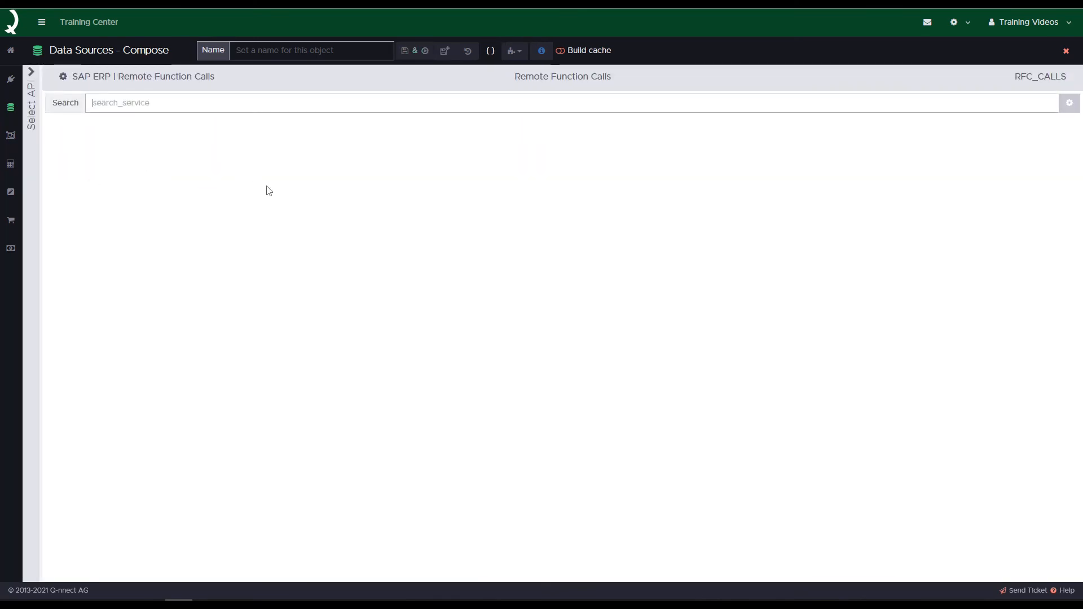
type("B")
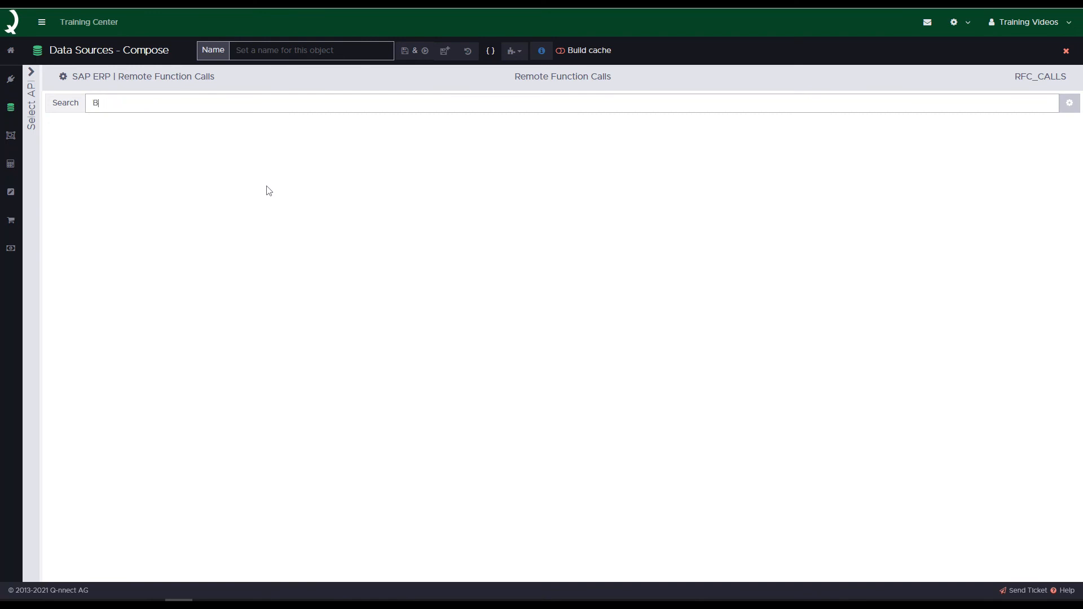
type("API_")
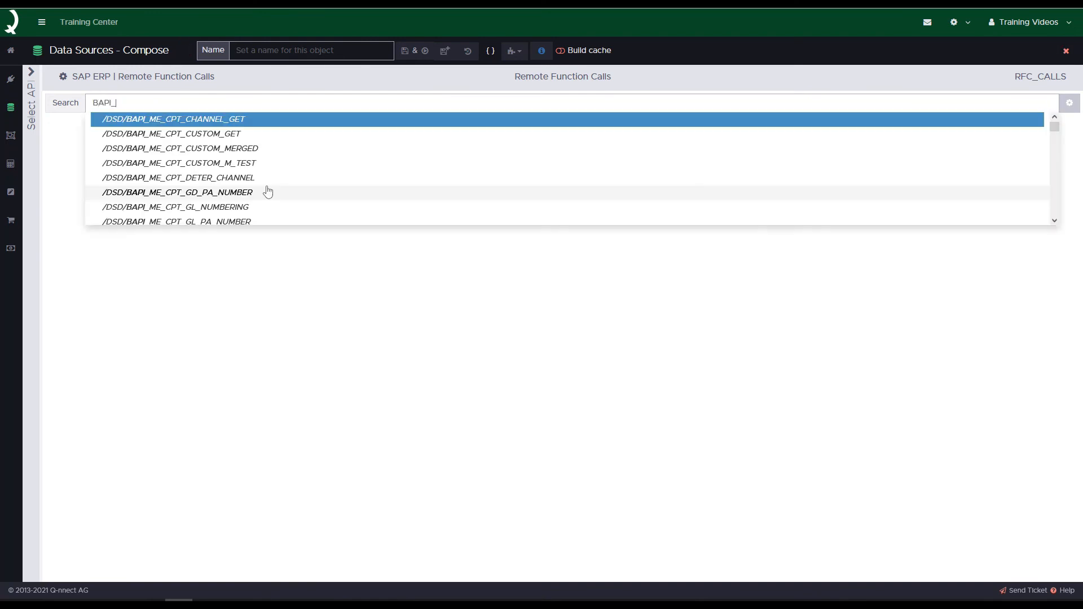
type("COSTCENTER")
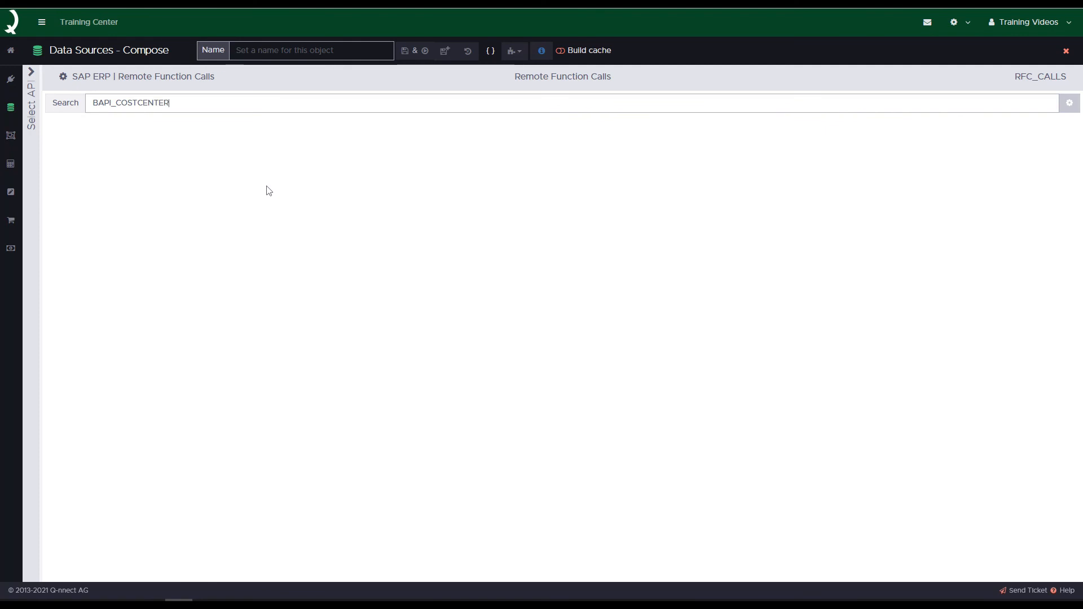
type("_GET")
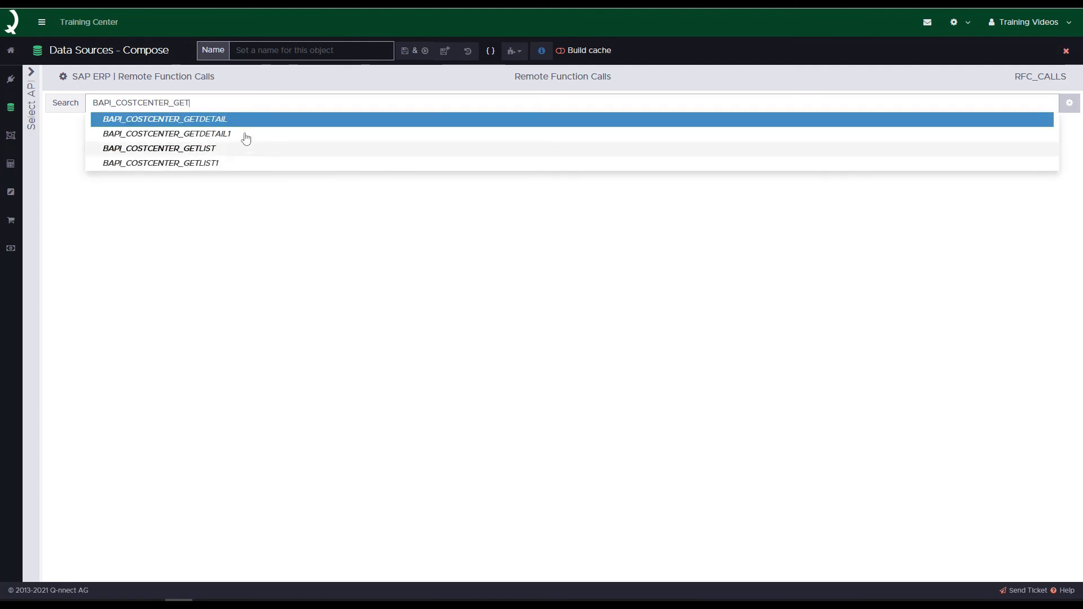
left_click(198, 163)
left_click(1069, 103)
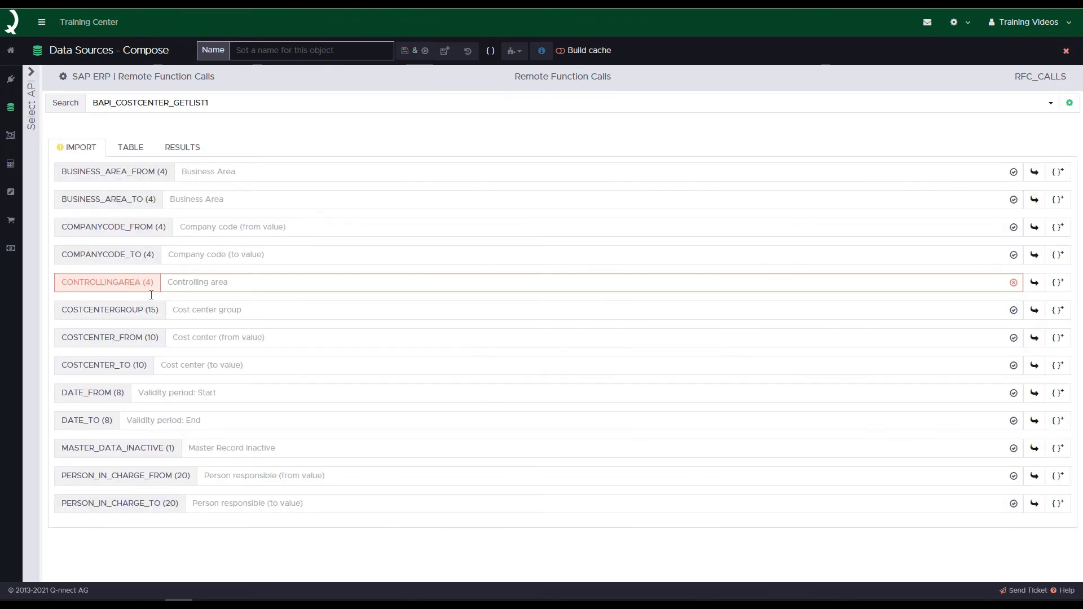
type("1000")
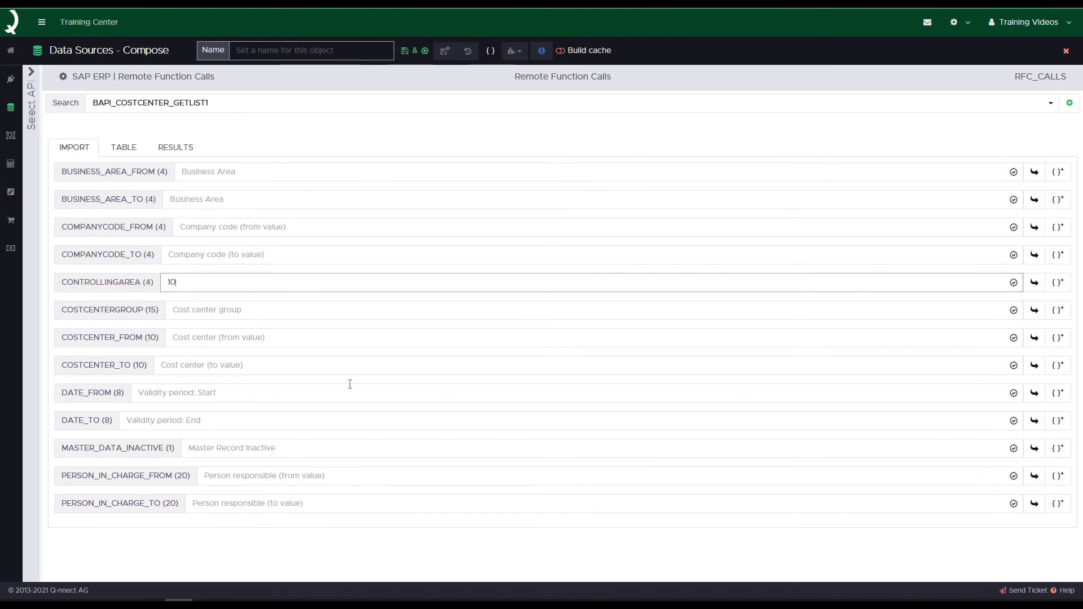
Step: Name the data source "Cost Area 1000 - Via search bar", save and execute it, and dismiss the notification
left_click(375, 49)
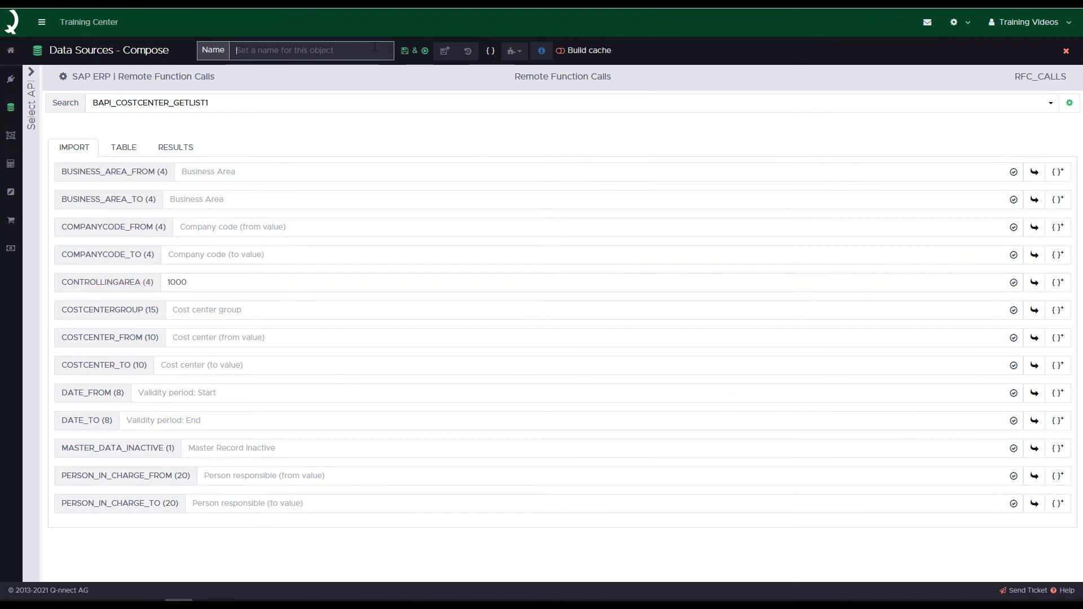
type("Cost A")
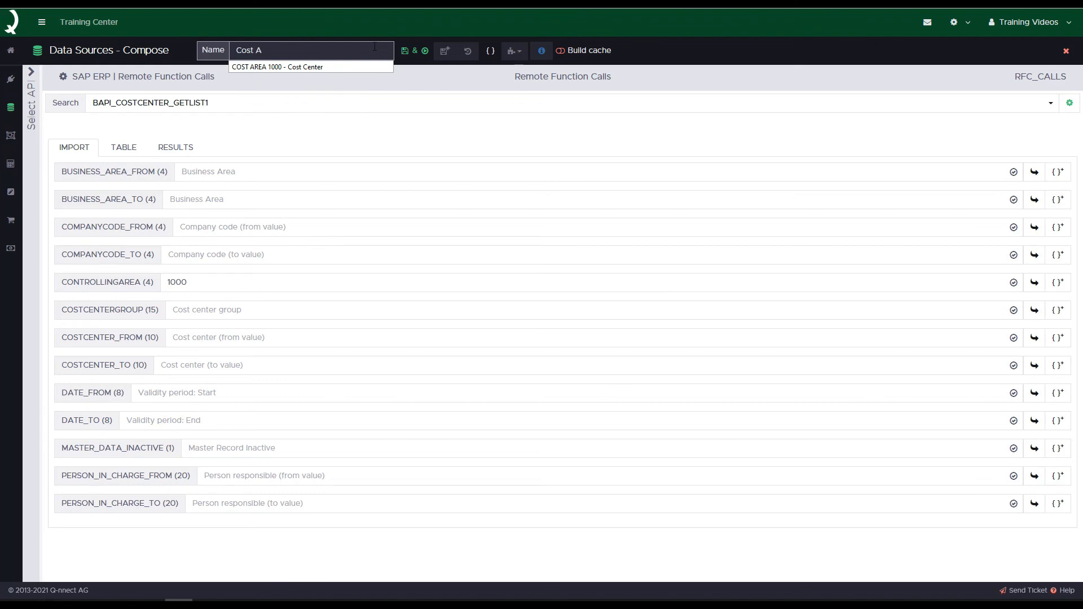
type("rea 1000 - Via sea")
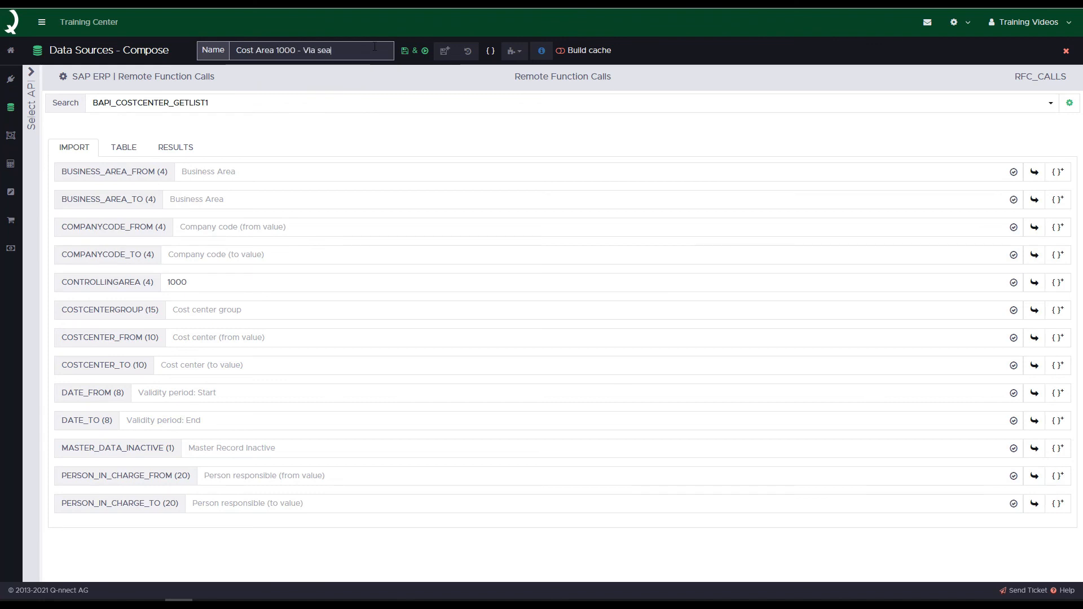
type("rch bar")
left_click(415, 52)
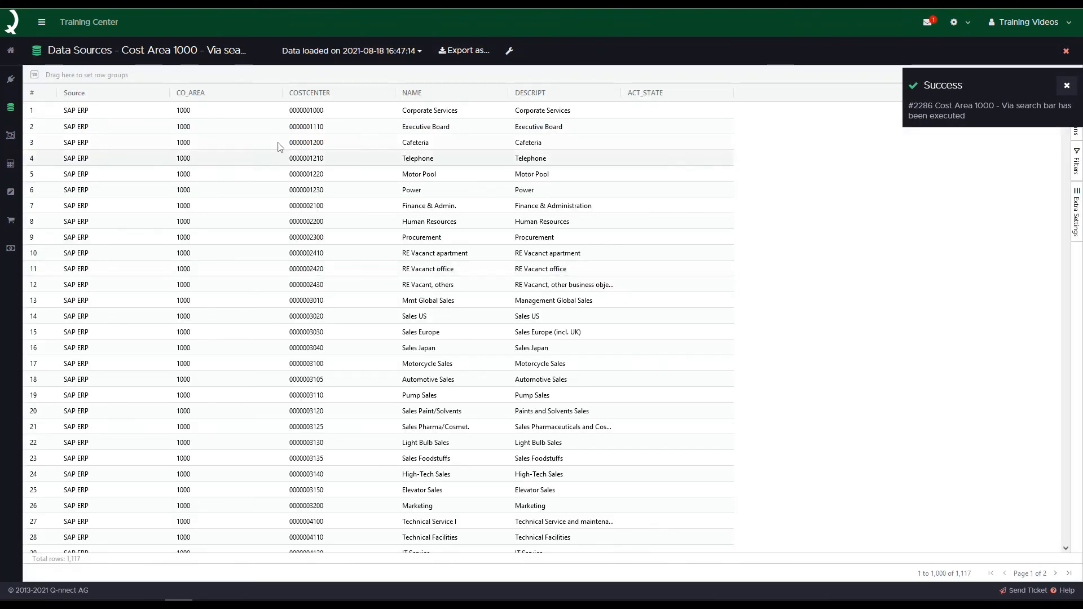
left_click(1066, 85)
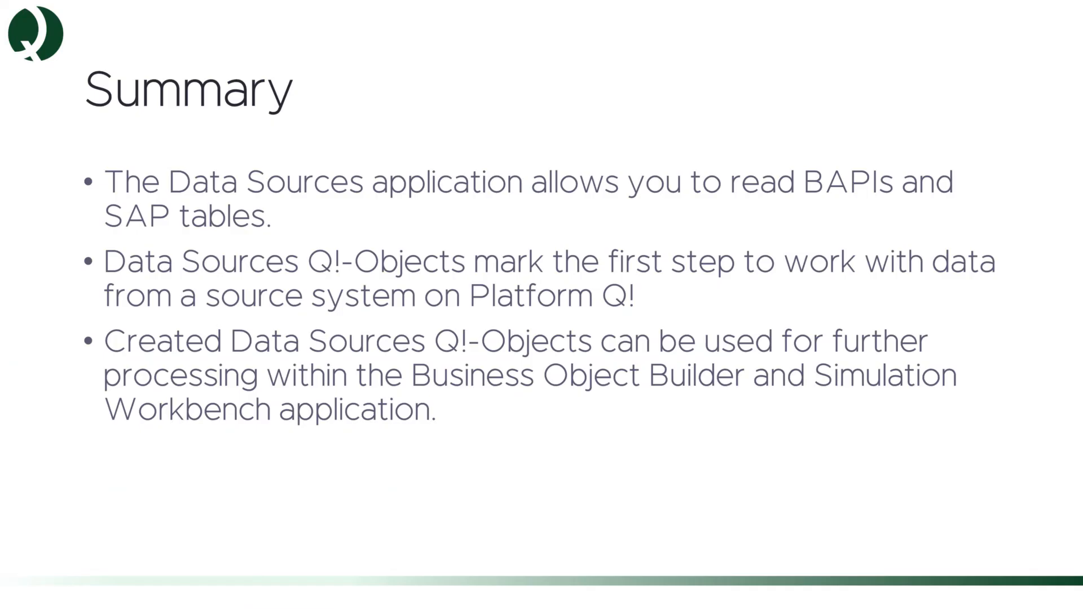